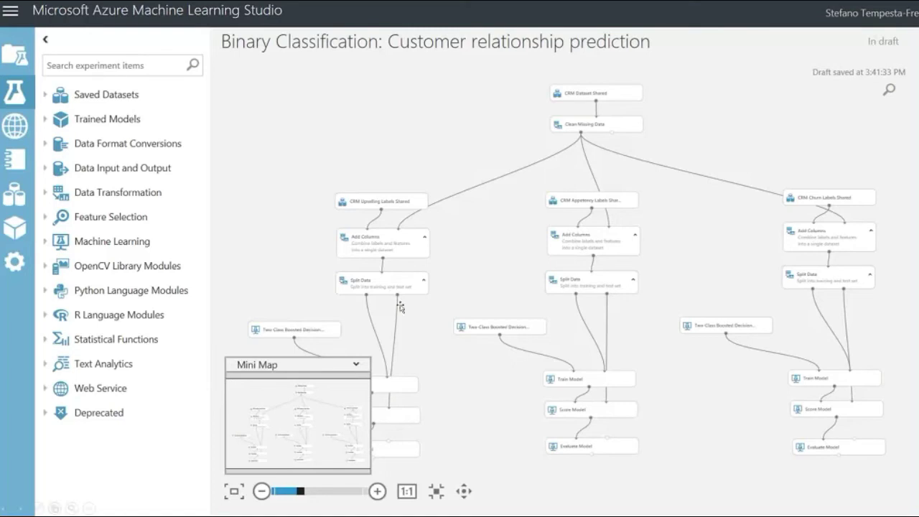
Step: Exit the slideshow to PowerPoint's editing view on slide 11
key("Escape")
Step: Switch from PowerPoint to the Edge window showing Microsoft Azure Machine Learning
mouse_move(229, 508)
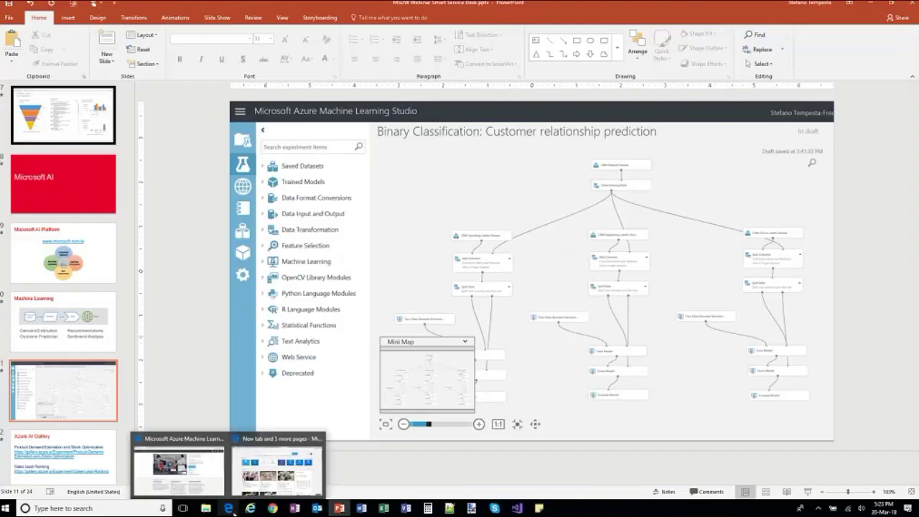
left_click(200, 483)
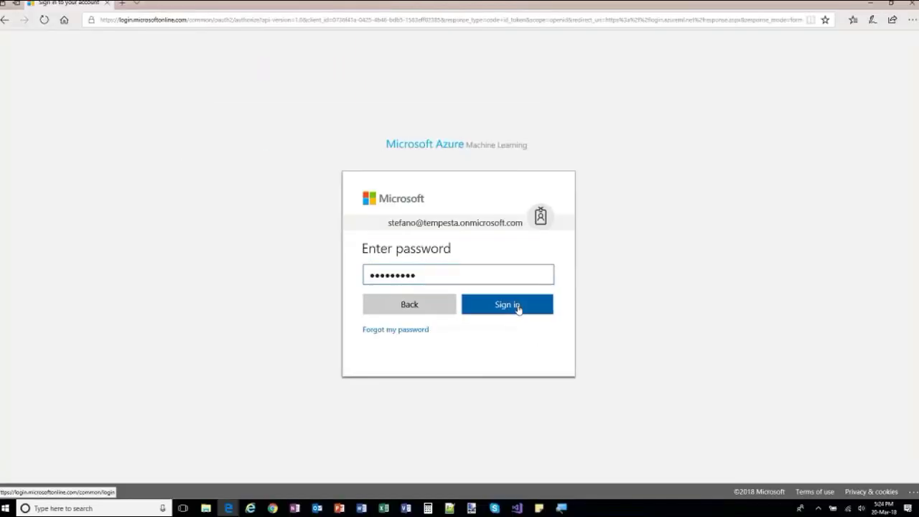
Step: Sign in to Azure ML Studio and widen the Name column in My Experiments
left_click(459, 387)
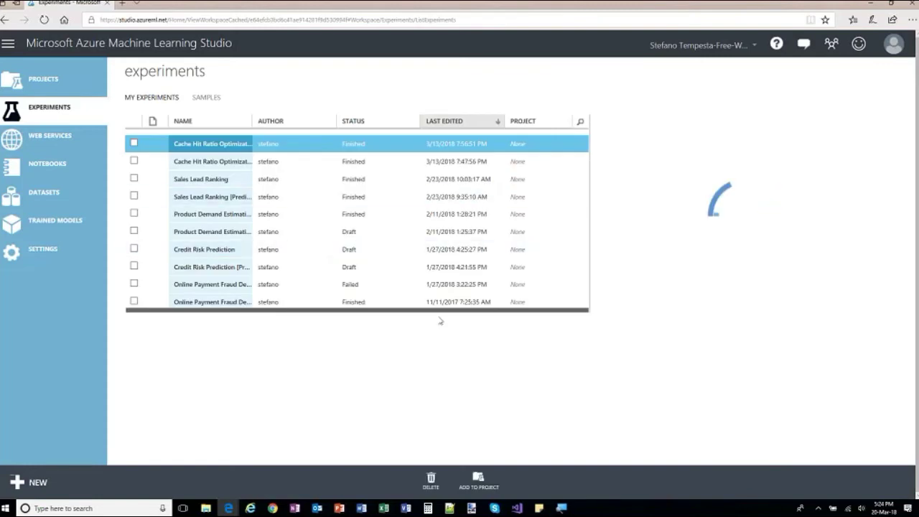
left_click_drag(250, 119, 334, 119)
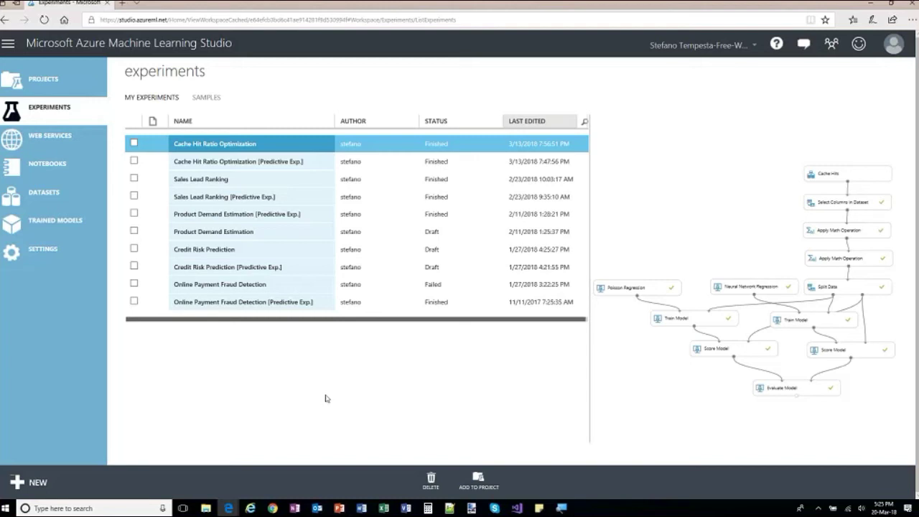
Step: Check the browser zoom menu, then open the Product Demand Estimation experiment
left_click(909, 19)
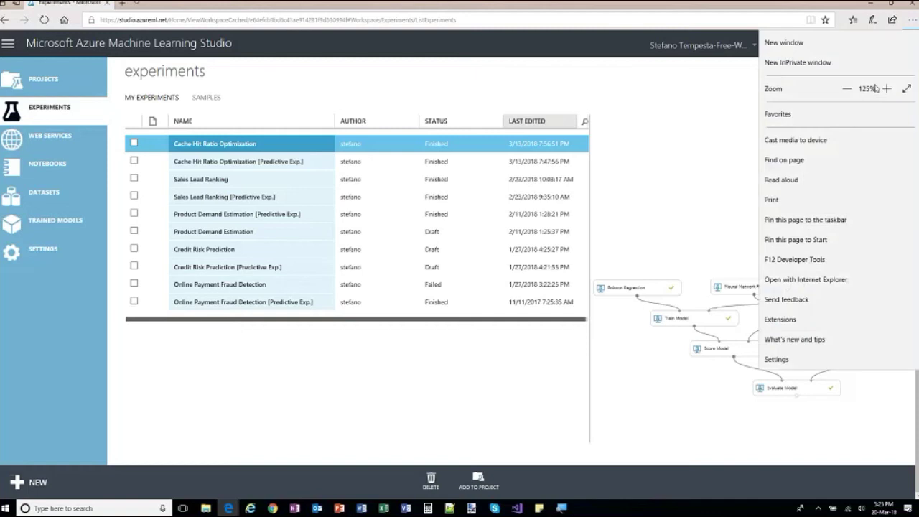
left_click(543, 364)
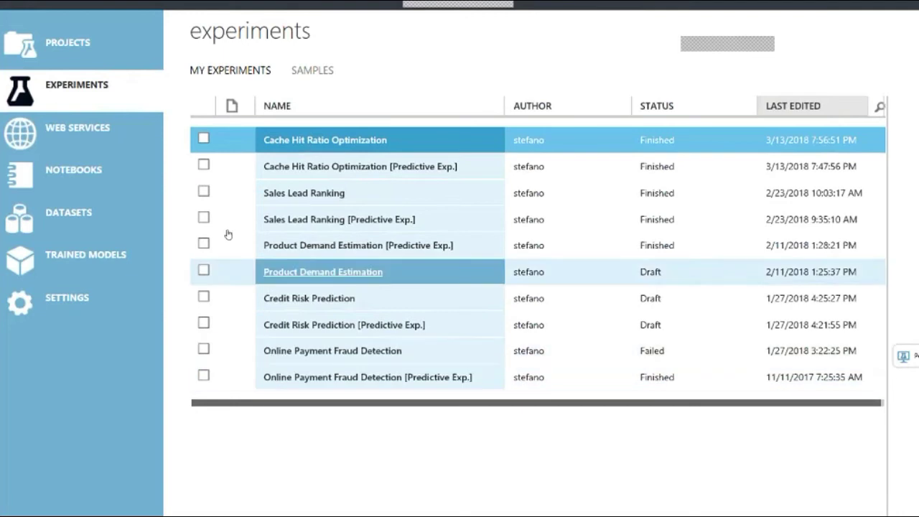
left_click(266, 272)
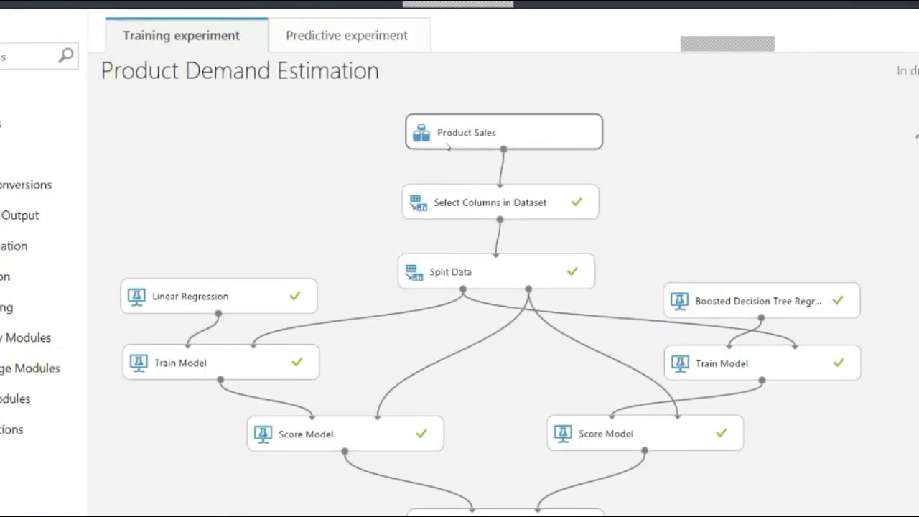
right_click(448, 146)
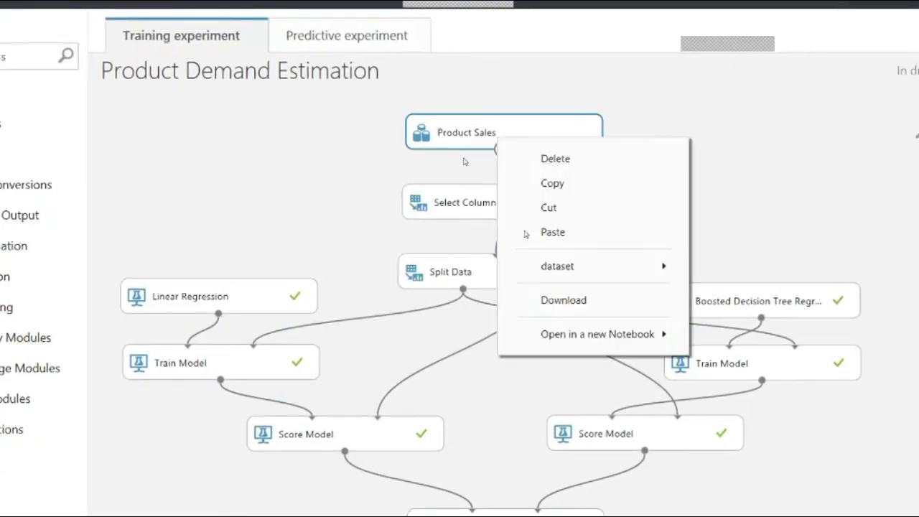
left_click(604, 246)
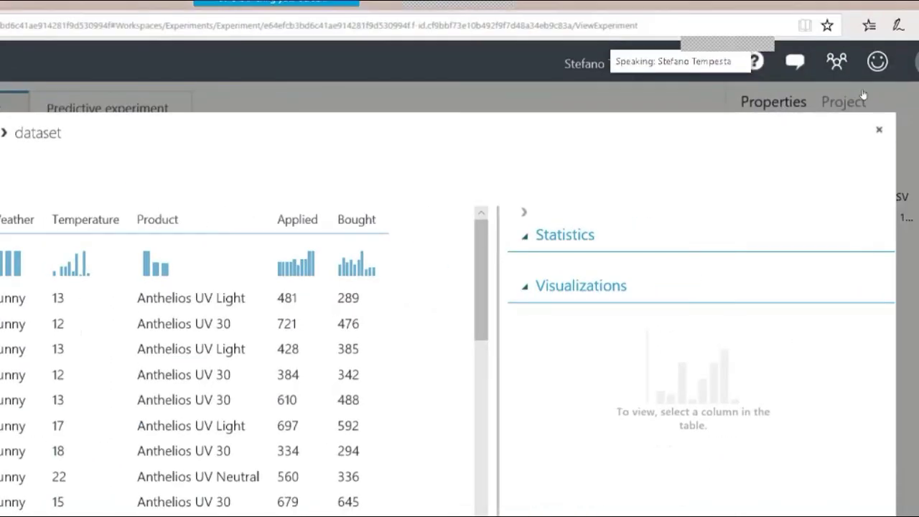
left_click(879, 130)
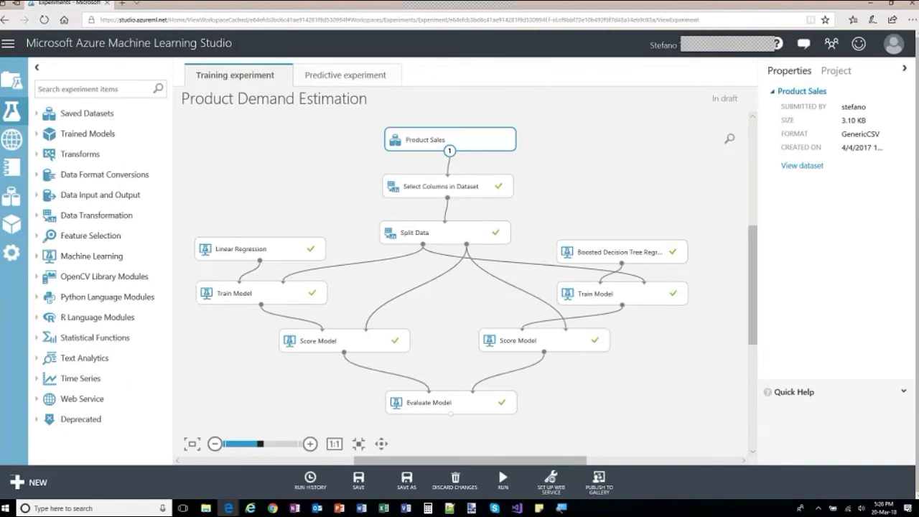
Step: Open the Request/Response API help for the Product Demand Estimation [Predictive Exp.] web service
left_click(19, 143)
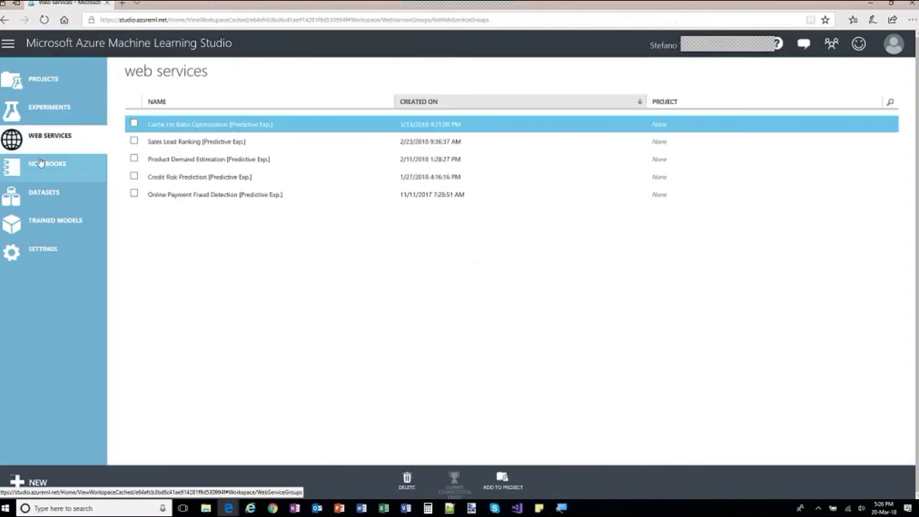
left_click(194, 161)
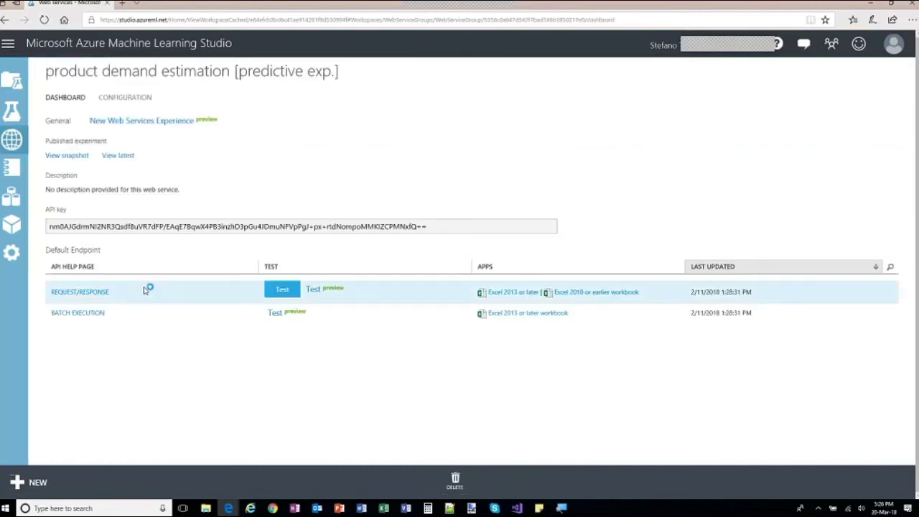
left_click(81, 293)
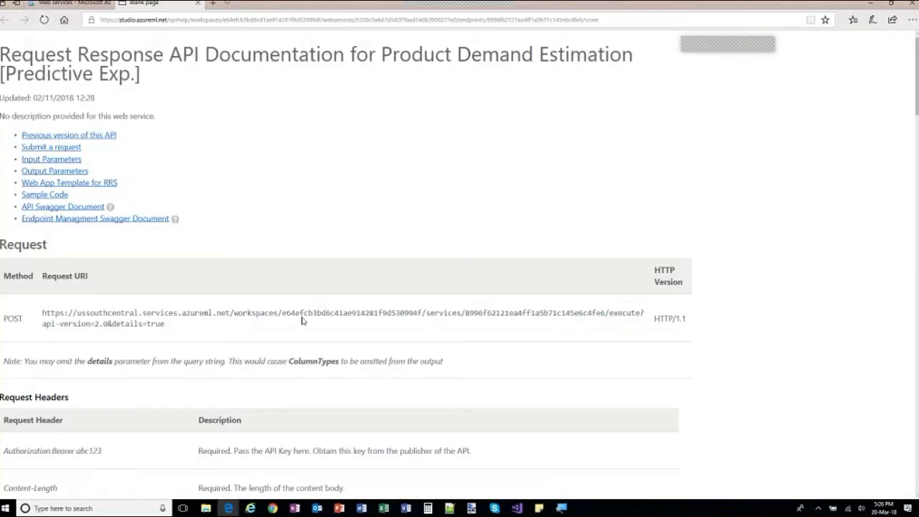
Step: Review the request section, highlighting the POST method and the Gender input column
scroll(233, 327, "down", 2)
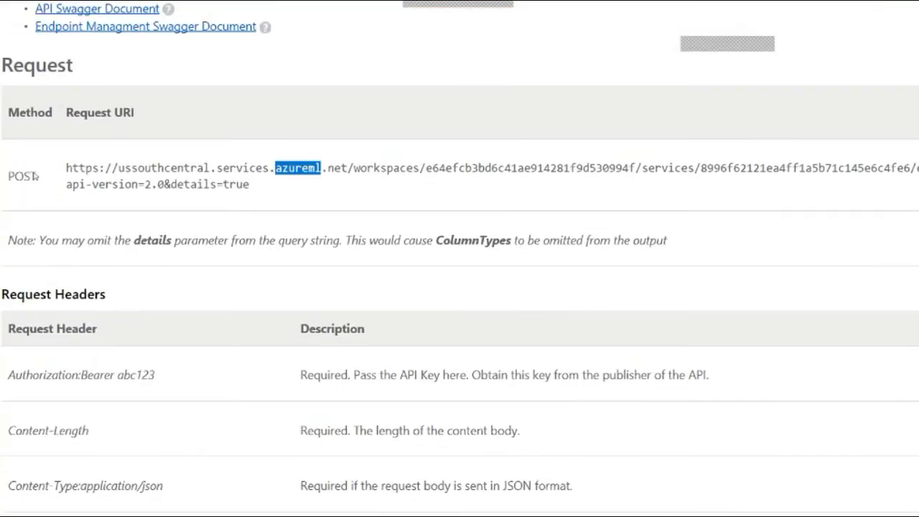
left_click_drag(36, 176, 11, 182)
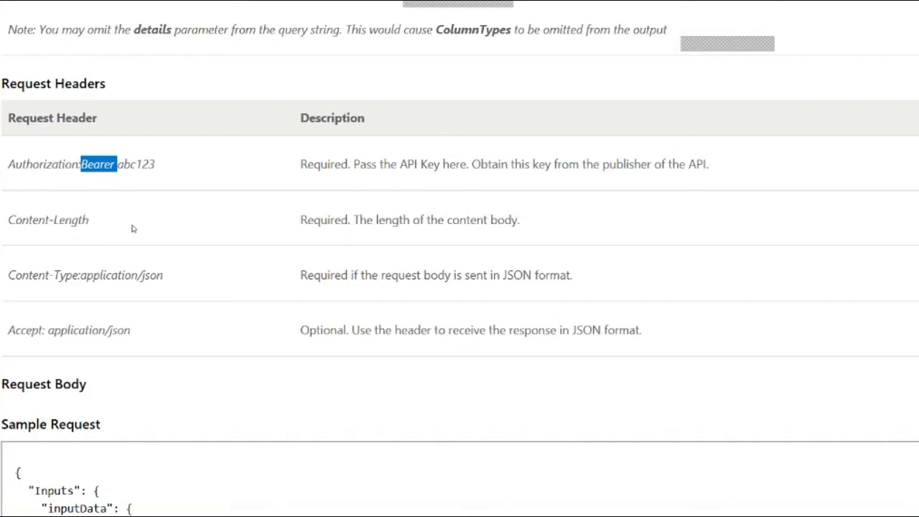
scroll(132, 228, "up", 3)
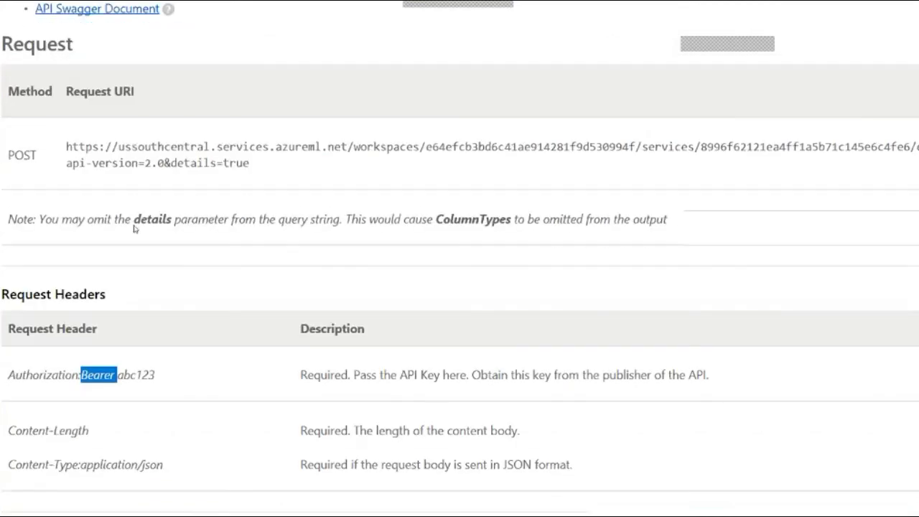
scroll(134, 229, "down", 10)
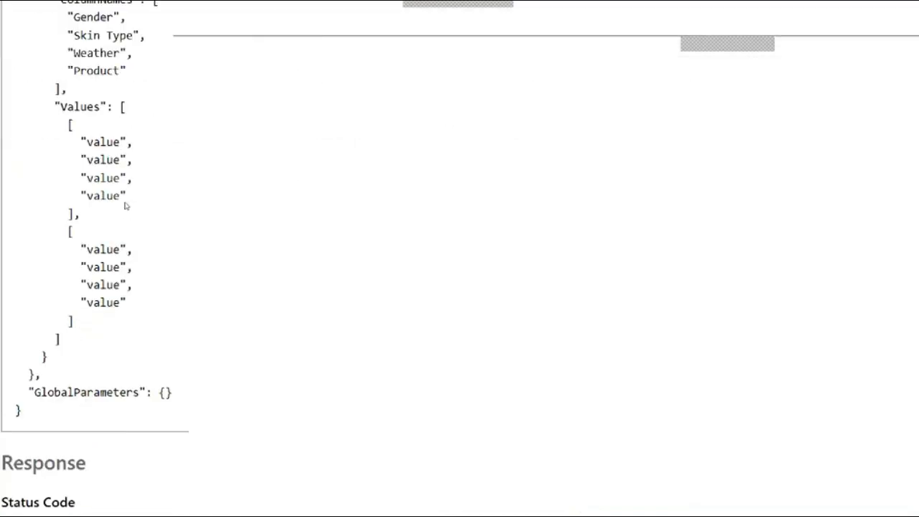
scroll(124, 206, "up", 2)
scroll(123, 195, "up", 2)
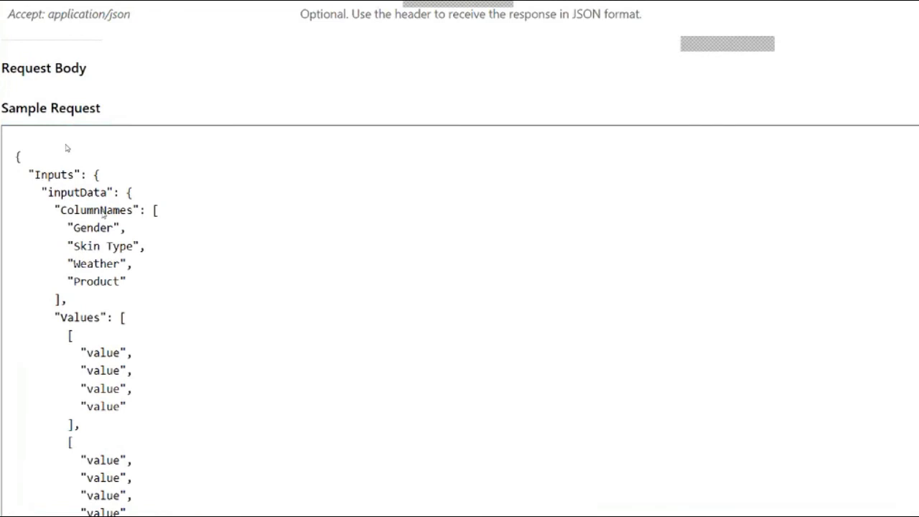
scroll(66, 148, "down", 2)
double_click(93, 123)
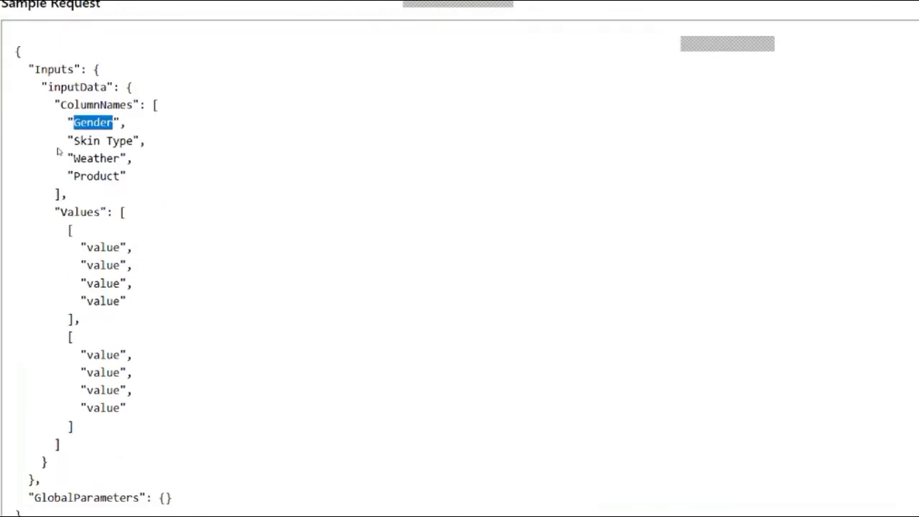
Step: Highlight Scored Labels in the response, then resume the PowerPoint slideshow from the current slide
scroll(96, 175, "down", 1)
scroll(95, 174, "down", 10)
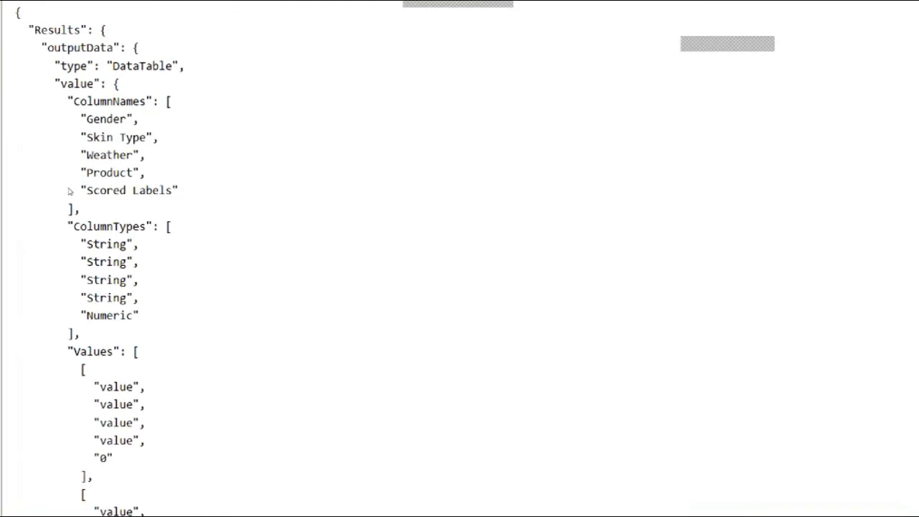
double_click(72, 192)
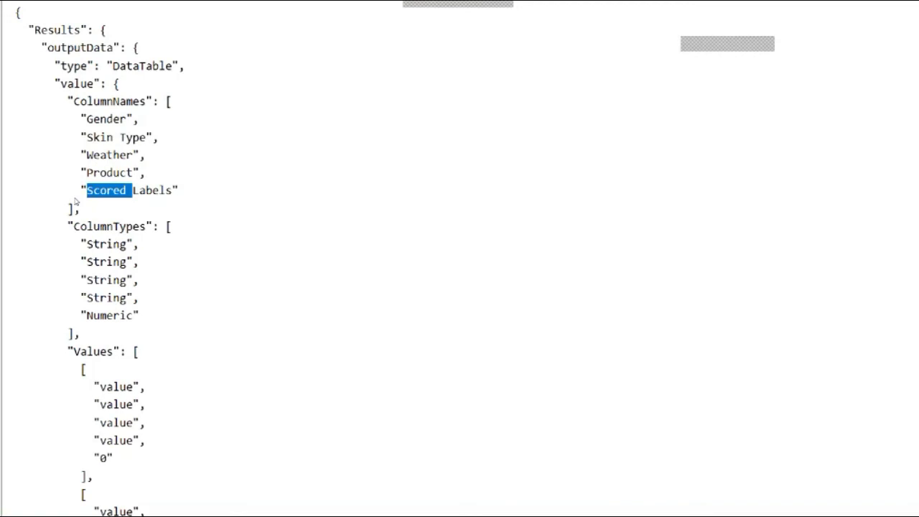
scroll(269, 203, "down", 5)
scroll(269, 202, "up", 5)
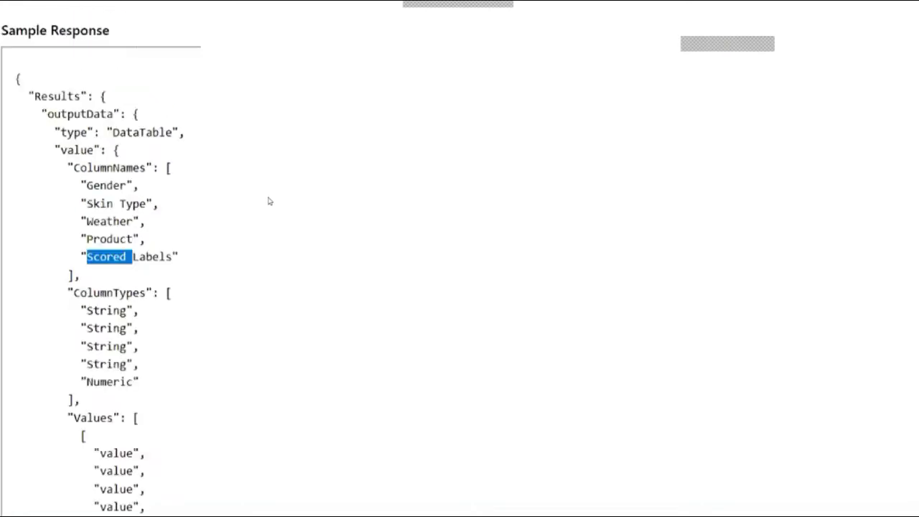
scroll(270, 202, "up", 5)
scroll(269, 202, "up", 10)
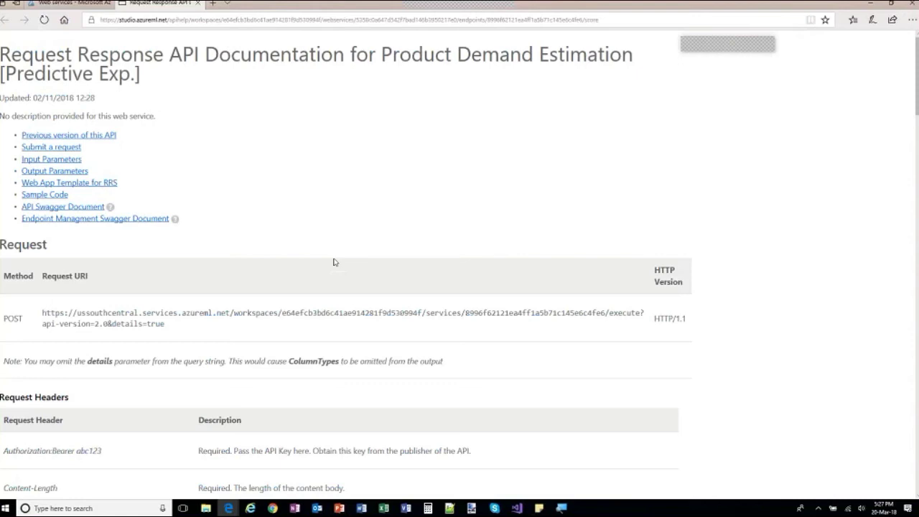
left_click(340, 509)
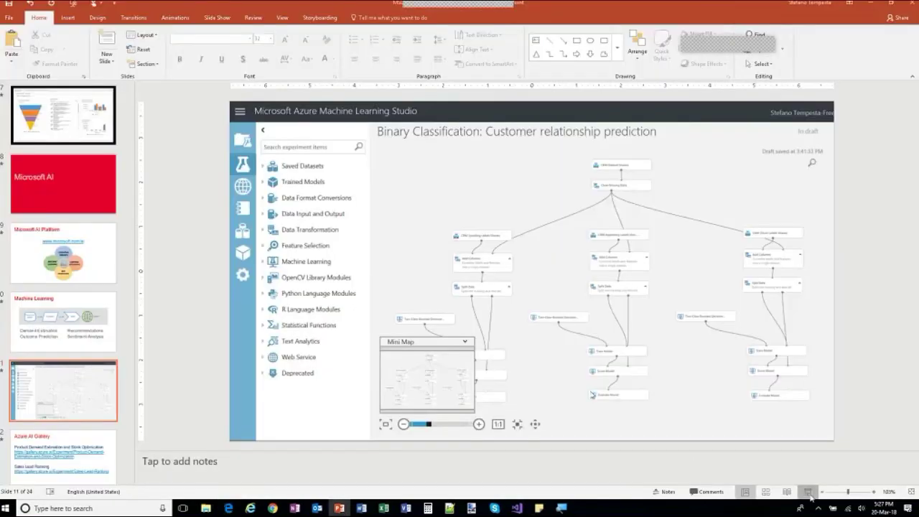
key("shift+F5")
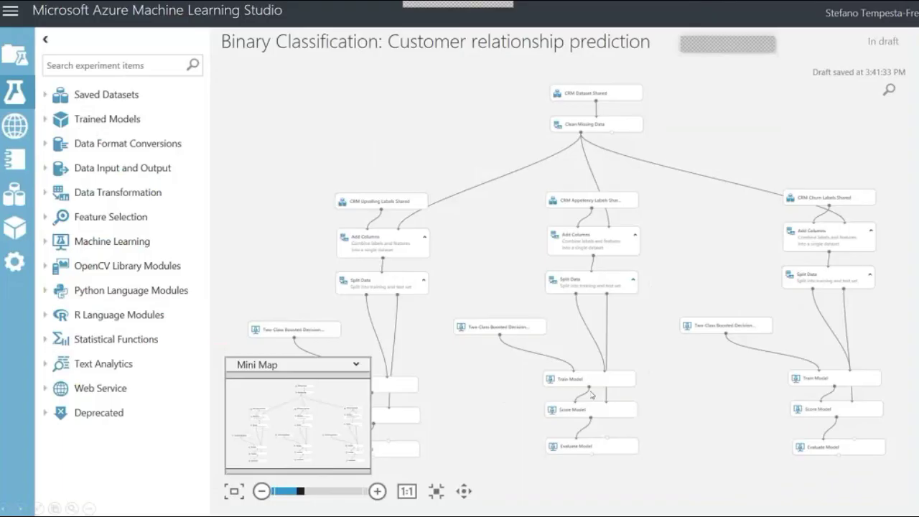